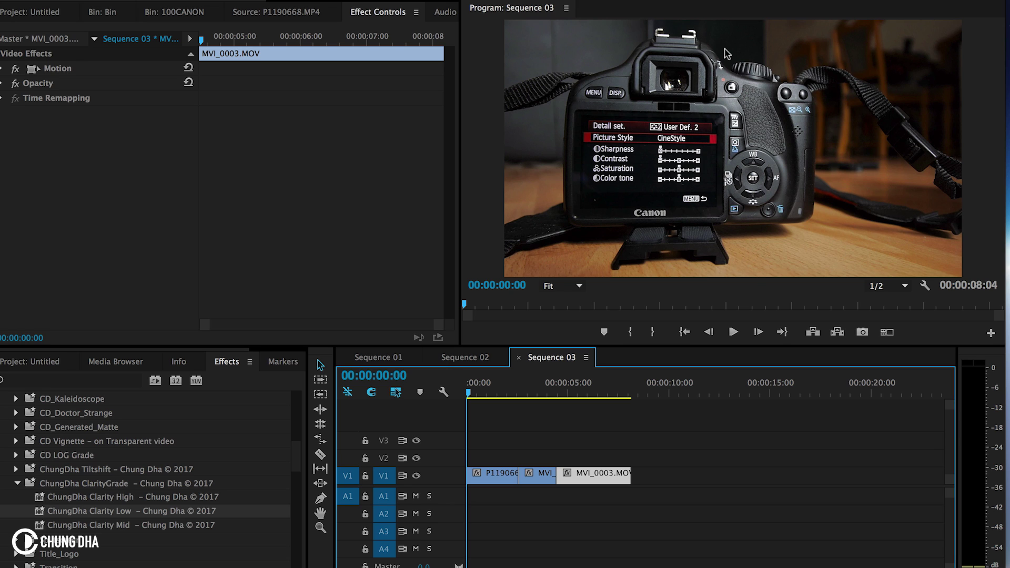
# Step: Examine the bicycle handlebar clip at 100% magnification and at Fit, scrubbing through its frames for sharpness
pyautogui.moveTo(513, 391); pyautogui.dragTo(534, 394)
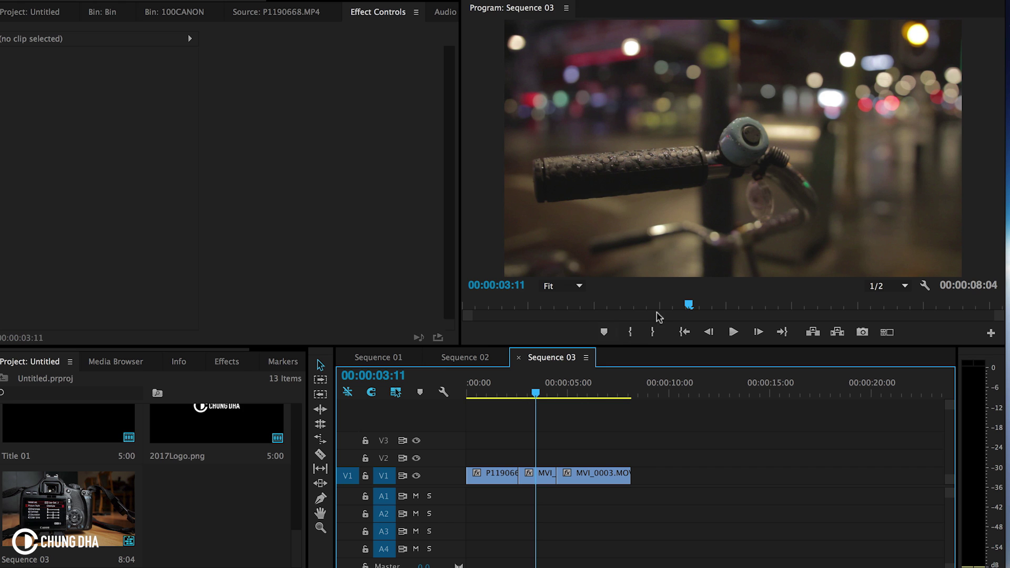
pyautogui.click(589, 290)
pyautogui.click(587, 289)
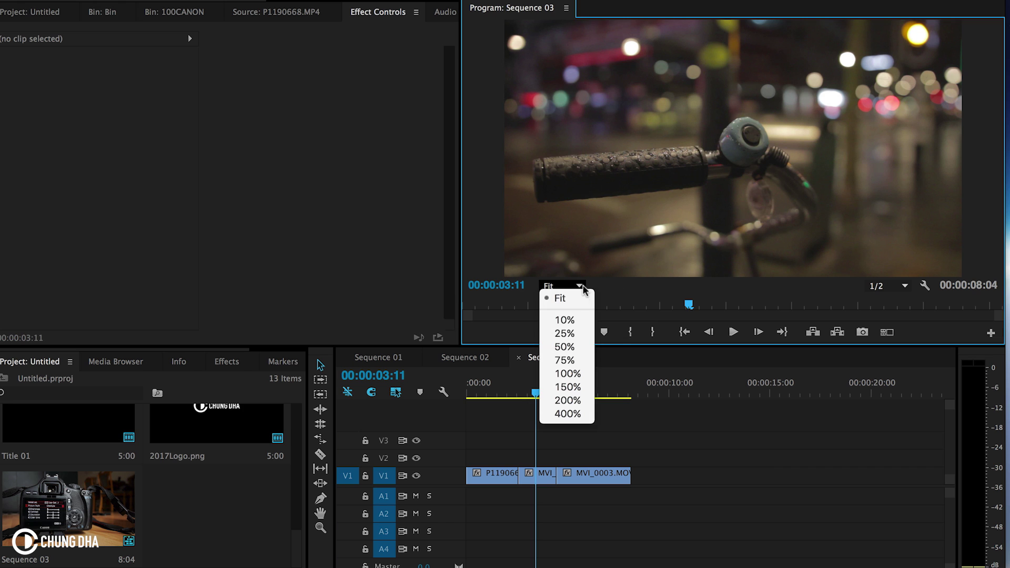
pyautogui.click(567, 373)
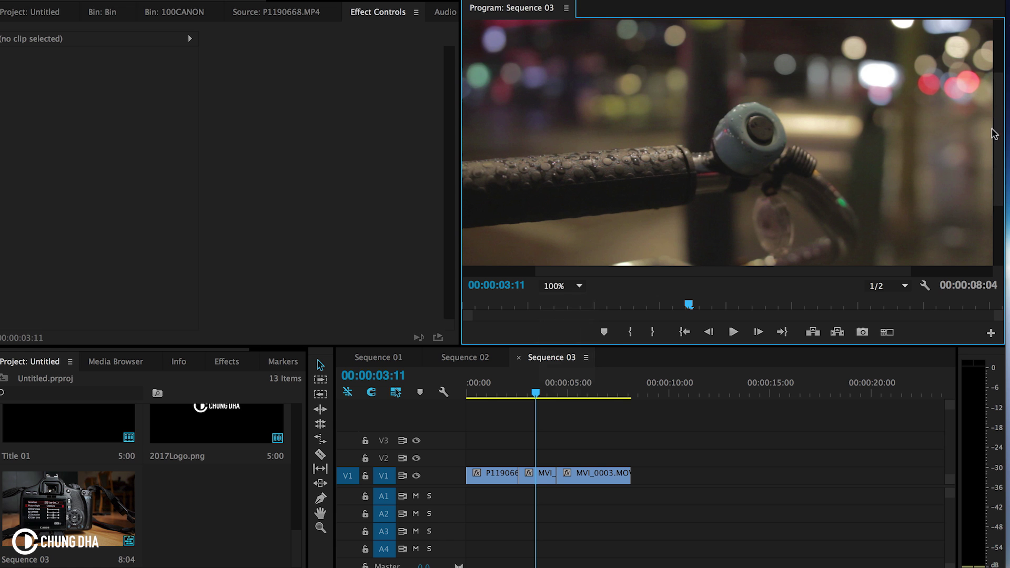
pyautogui.moveTo(998, 144)
pyautogui.mouseDown()
pyautogui.moveTo(999, 226)
pyautogui.moveTo(979, 101)
pyautogui.moveTo(982, 148)
pyautogui.mouseUp()
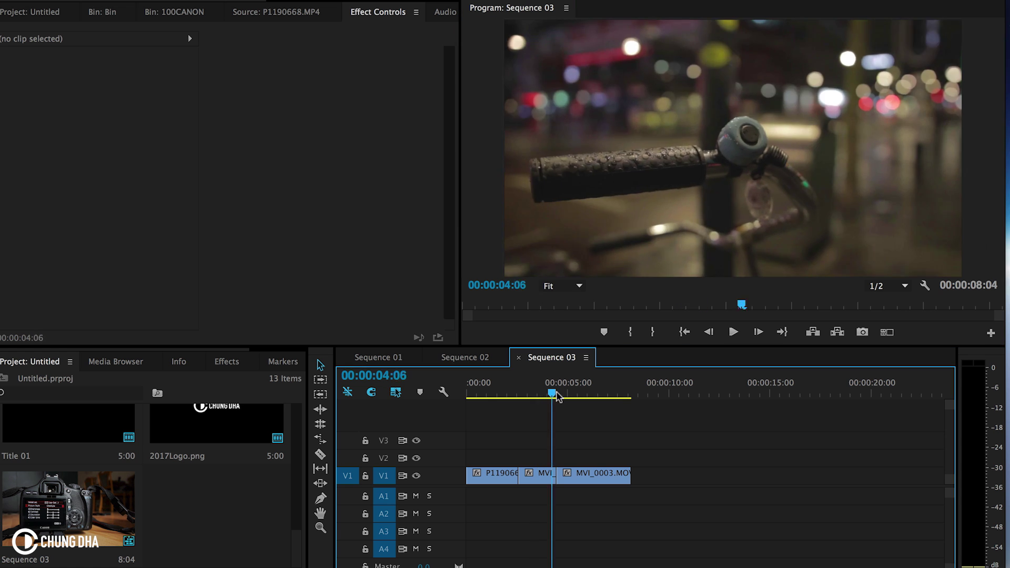
pyautogui.moveTo(554, 396)
pyautogui.mouseDown()
pyautogui.moveTo(584, 395)
pyautogui.moveTo(547, 398)
pyautogui.mouseUp()
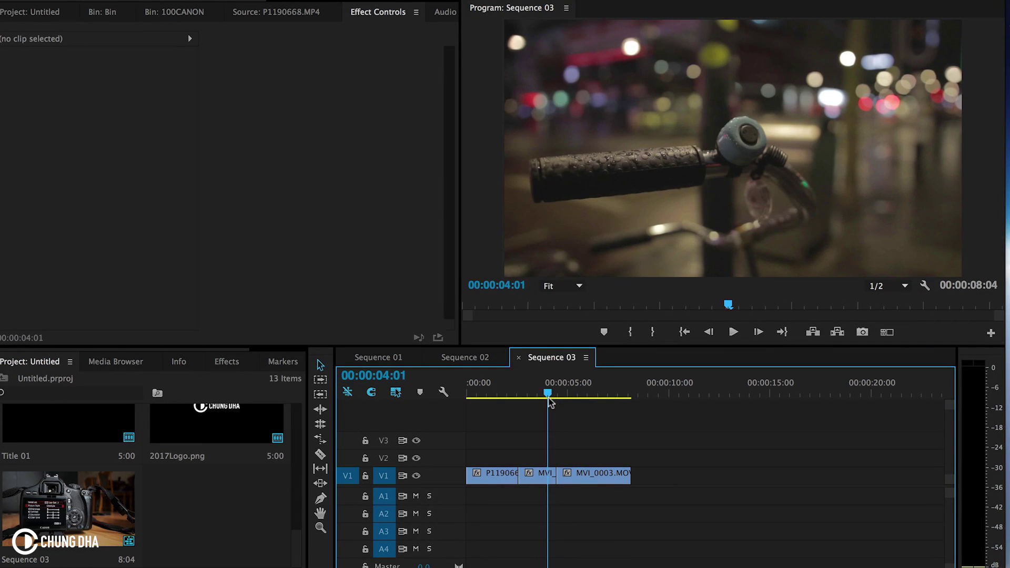
# Step: Create a new Adjustment Layer in the project
pyautogui.hotkey('shift', '1')
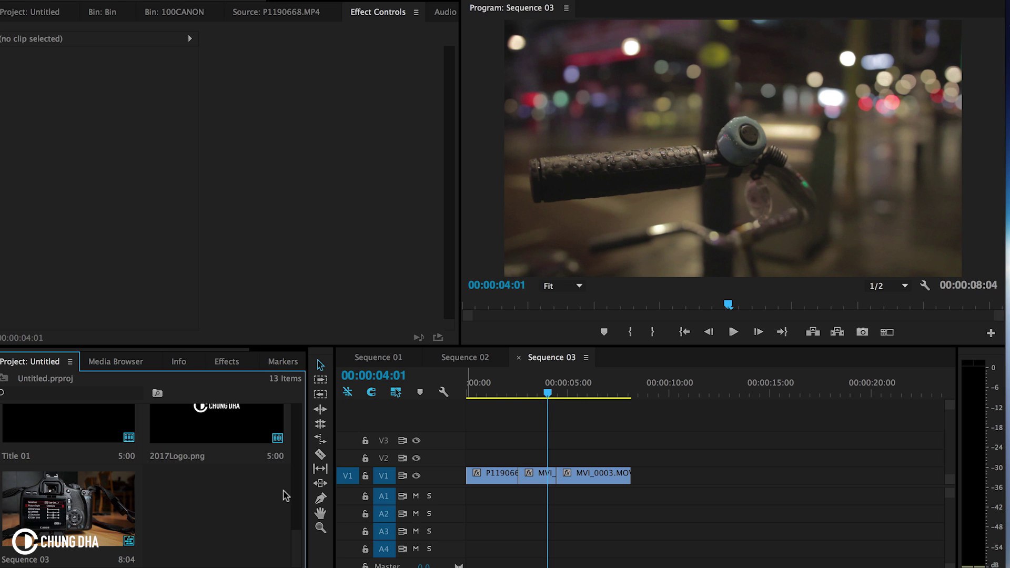
pyautogui.click(263, 565)
pyautogui.click(350, 476)
pyautogui.click(603, 357)
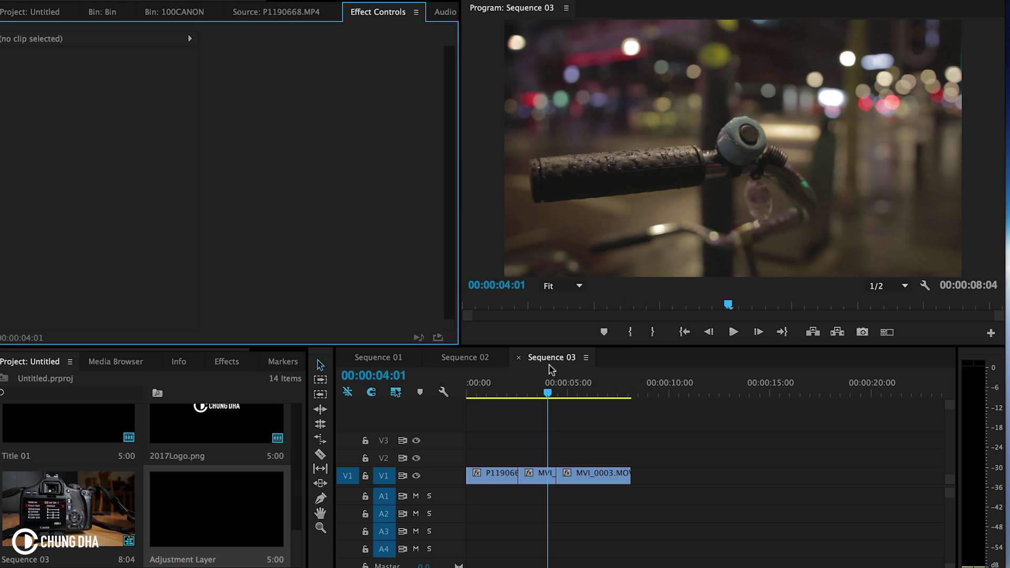
# Step: Place the Adjustment Layer on V2 above the second and third clips and fit its end to the sequence's last frame
pyautogui.moveTo(219, 525); pyautogui.dragTo(560, 458)
pyautogui.moveTo(628, 456); pyautogui.dragTo(635, 455)
pyautogui.click(542, 457)
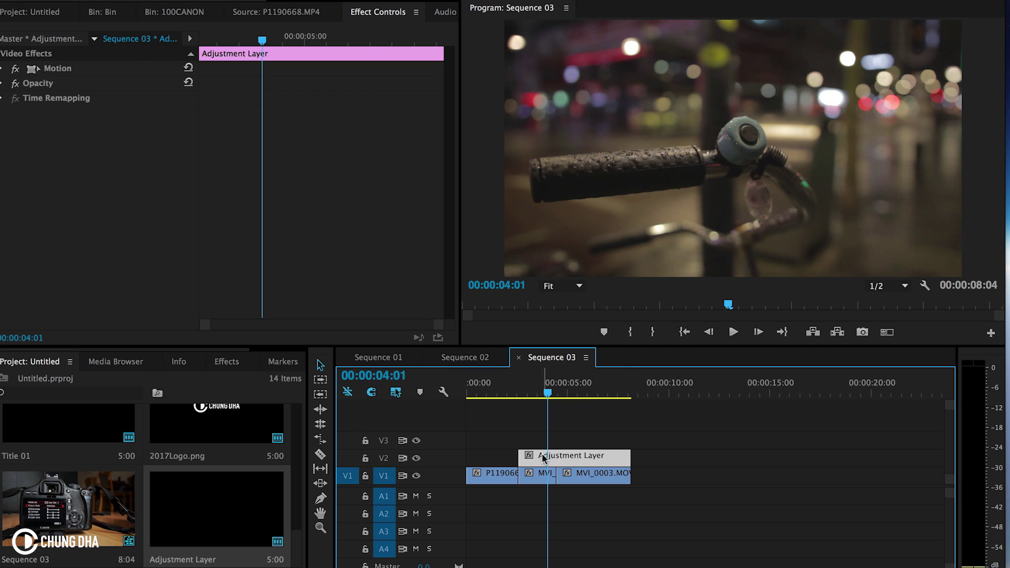
# Step: Apply the ChungDha Clarity Low preset to the adjustment layer and disable its first Unsharp Mask
pyautogui.click(234, 363)
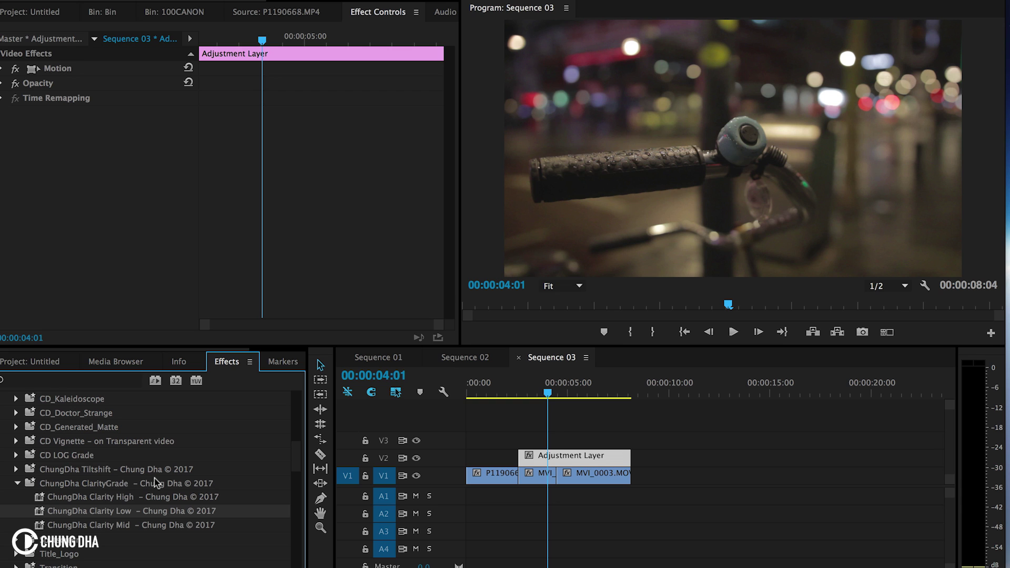
pyautogui.moveTo(70, 515); pyautogui.dragTo(534, 455)
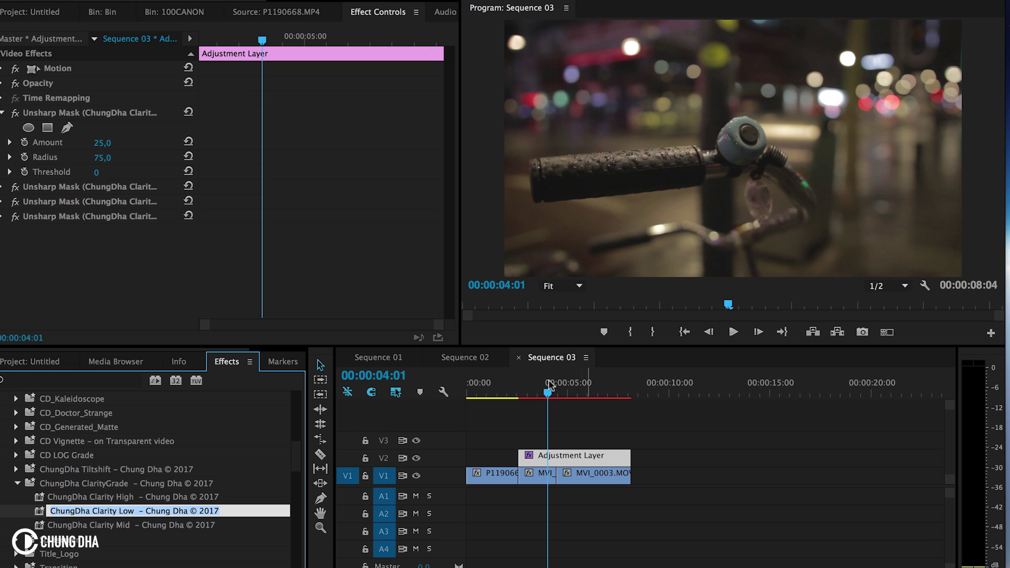
pyautogui.click(16, 117)
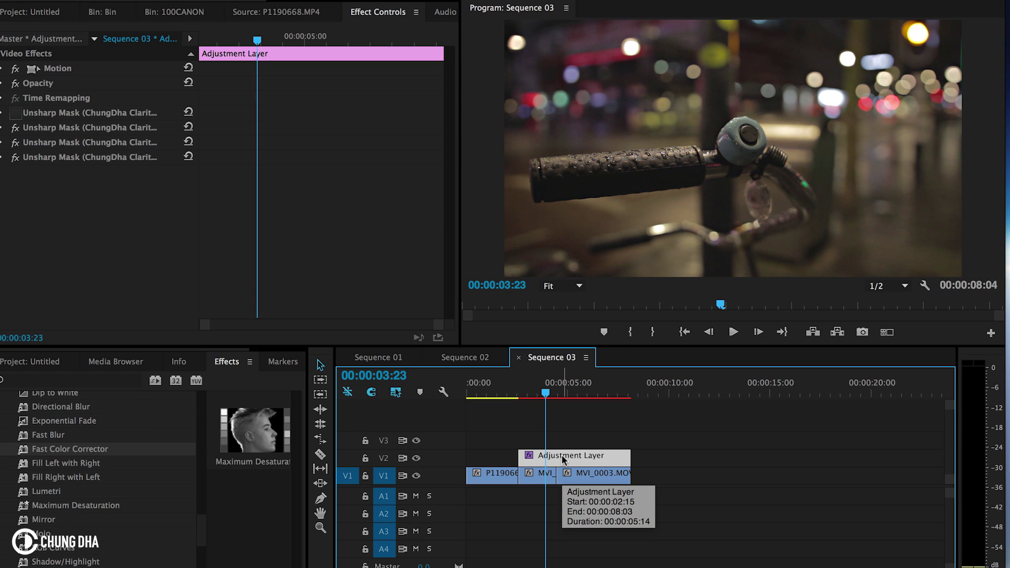
# Step: Split the adjustment layer at 00:00:04:12, where the bicycle clip meets the MVI_0003.MOV window clip
pyautogui.press('Up')
pyautogui.press('Down')
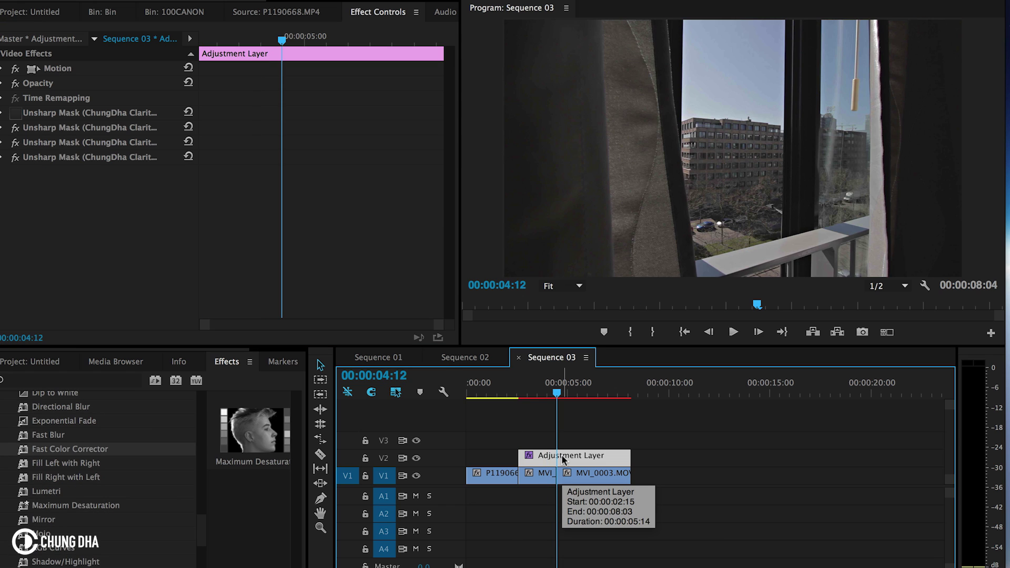
pyautogui.press('super+k')
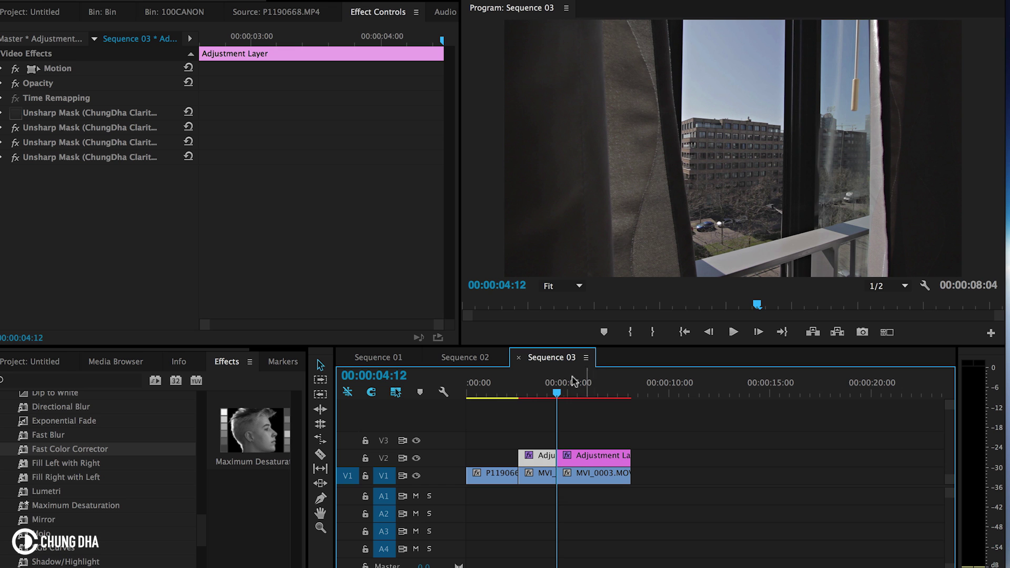
# Step: Apply Fast Color Corrector to the adjustment layer above the MVI_0003.MOV window clip
pyautogui.moveTo(554, 390); pyautogui.dragTo(542, 390)
pyautogui.click(92, 451)
pyautogui.moveTo(92, 451); pyautogui.dragTo(600, 462)
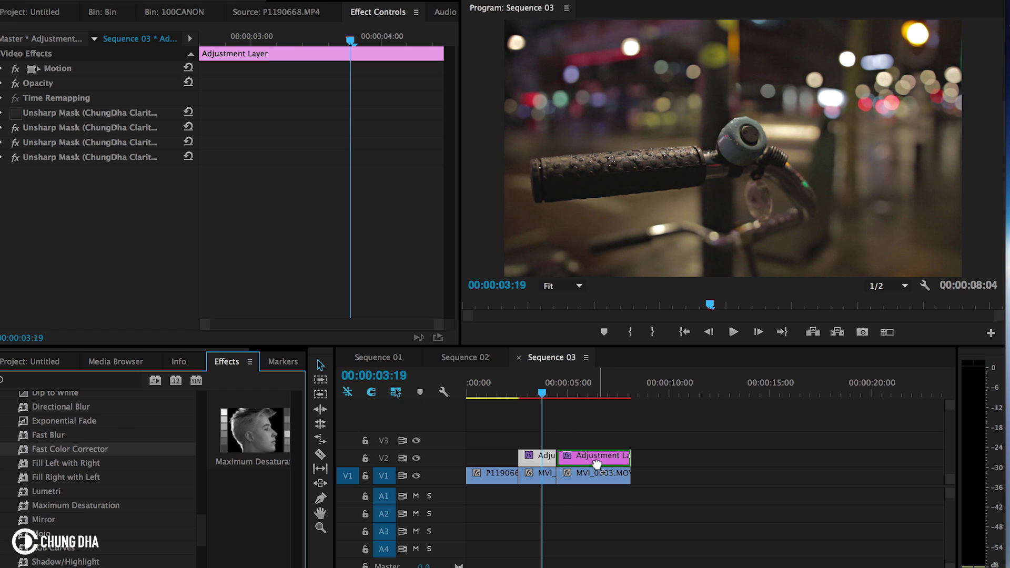
# Step: Set the Fast Color Corrector saturation to 175 while previewing a frame of the window clip
pyautogui.click(561, 392)
pyautogui.moveTo(562, 392); pyautogui.dragTo(584, 392)
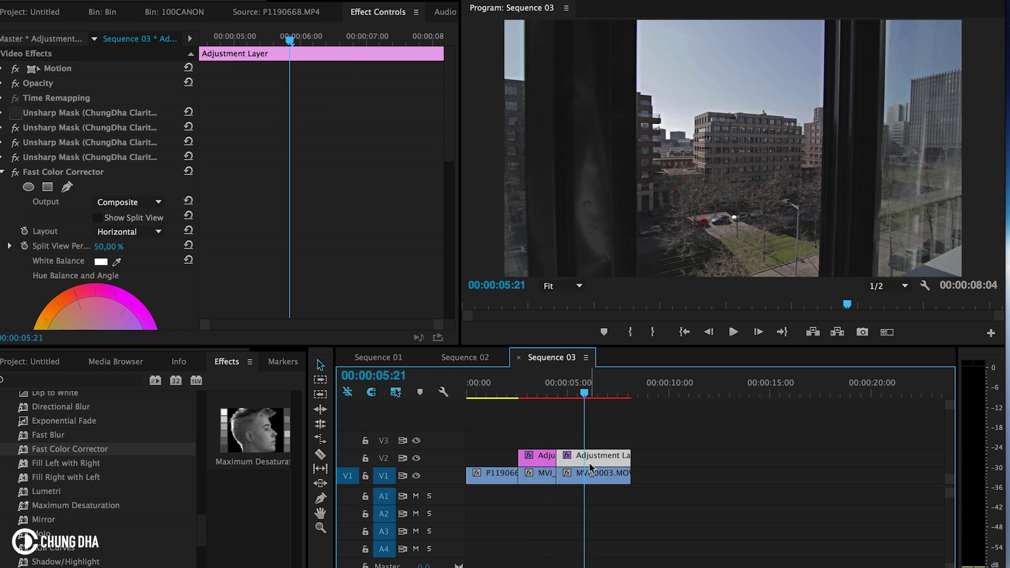
pyautogui.scroll(-5, 242, 168)
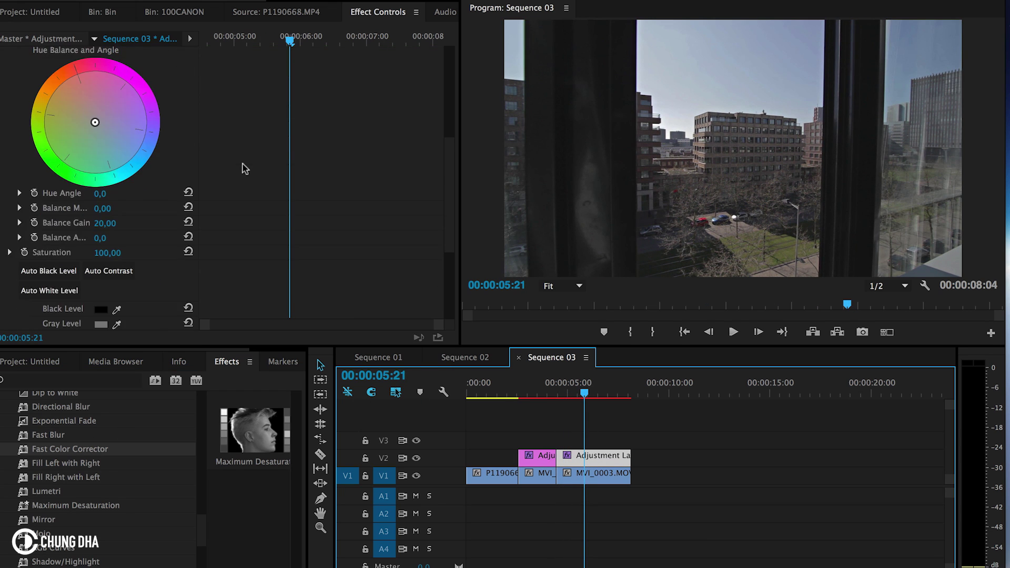
pyautogui.click(108, 254)
pyautogui.write('1')
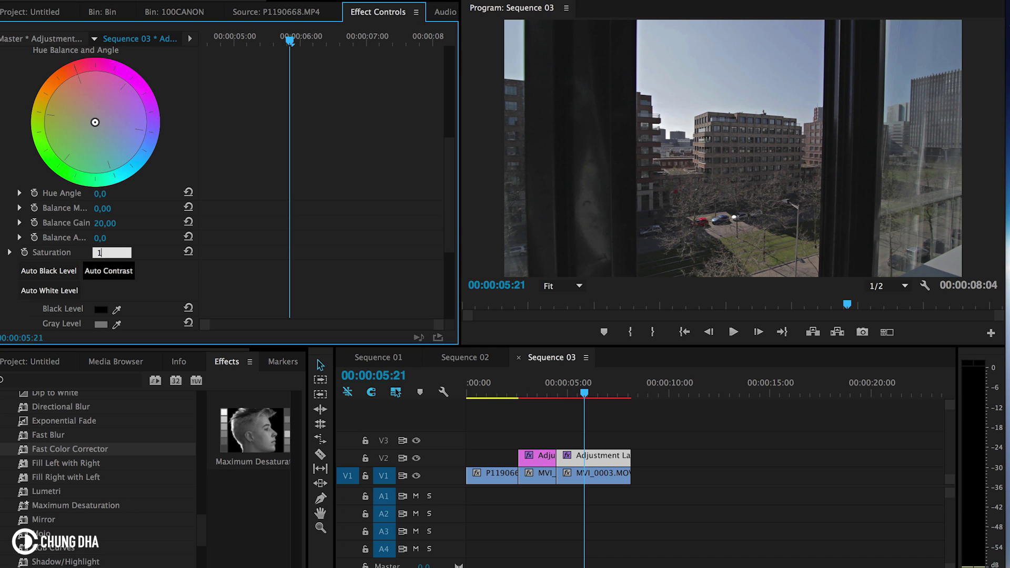
pyautogui.write('75')
pyautogui.press('Return')
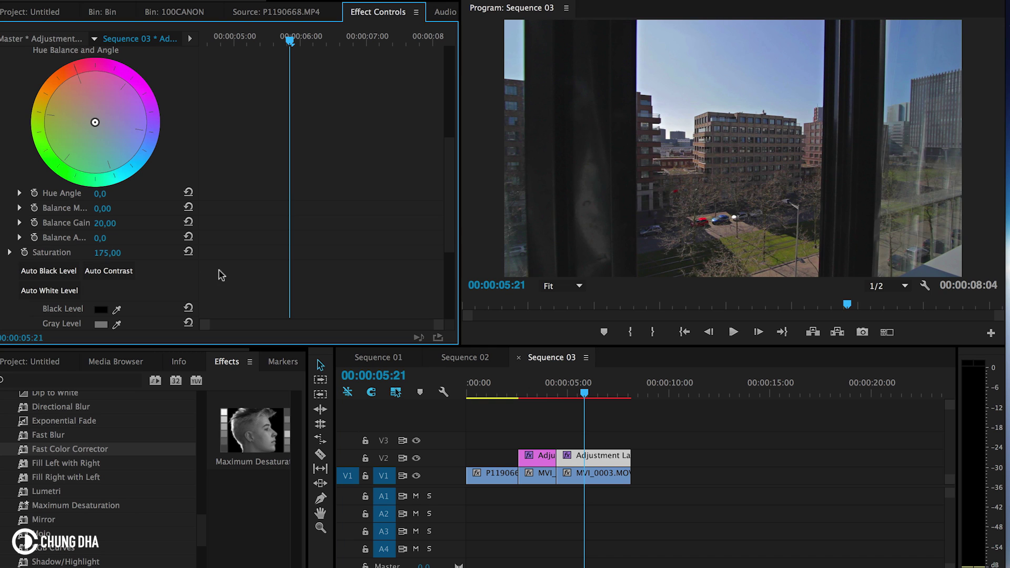
# Step: Try extending the saturated adjustment layer back over the bicycle clip, and return the cut to the clip boundary
pyautogui.moveTo(578, 404); pyautogui.dragTo(540, 397)
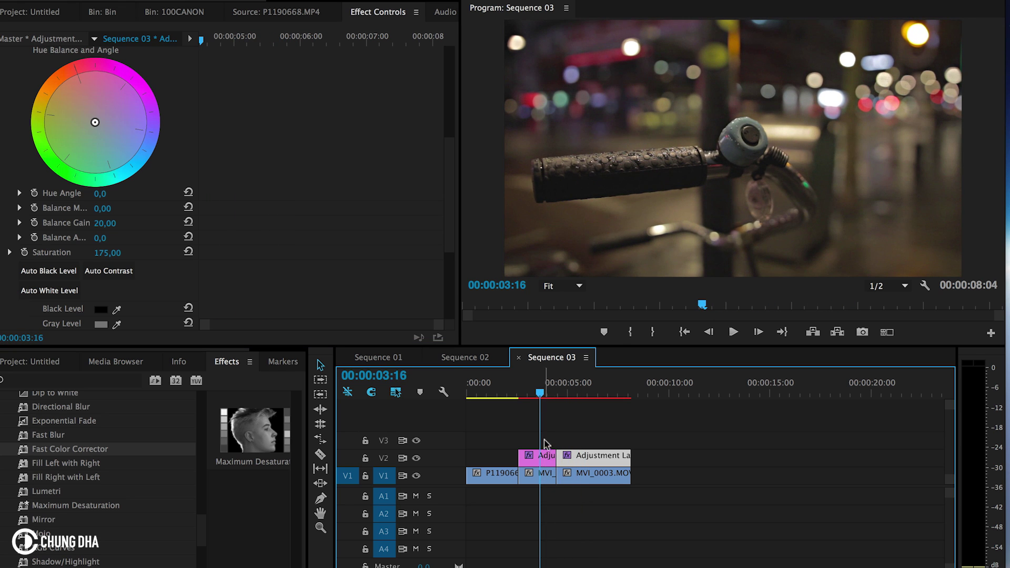
pyautogui.click(548, 457)
pyautogui.moveTo(556, 456); pyautogui.dragTo(549, 456)
pyautogui.moveTo(540, 392); pyautogui.dragTo(531, 393)
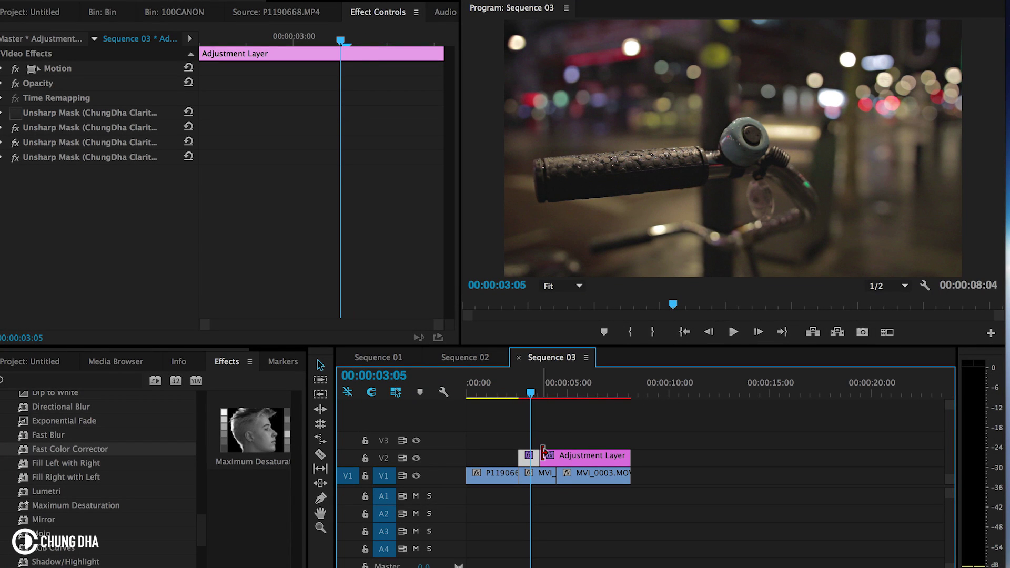
pyautogui.moveTo(543, 455); pyautogui.dragTo(556, 456)
# Step: Apply RGB Curves to the adjustment layer above the bicycle clip
pyautogui.scroll(15, 128, 502)
pyautogui.scroll(-20, 128, 501)
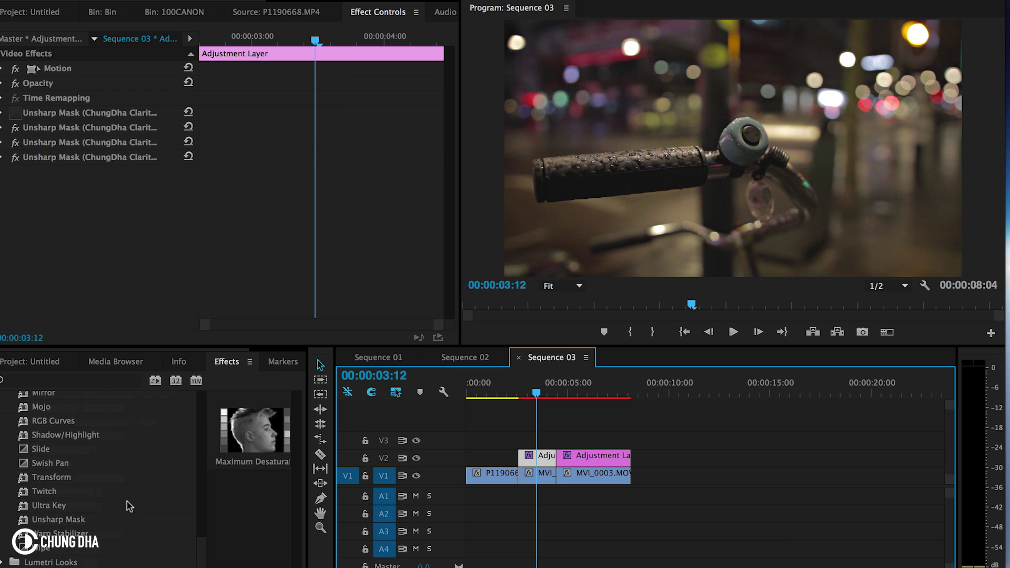
pyautogui.moveTo(49, 418); pyautogui.dragTo(529, 457)
pyautogui.click(541, 455)
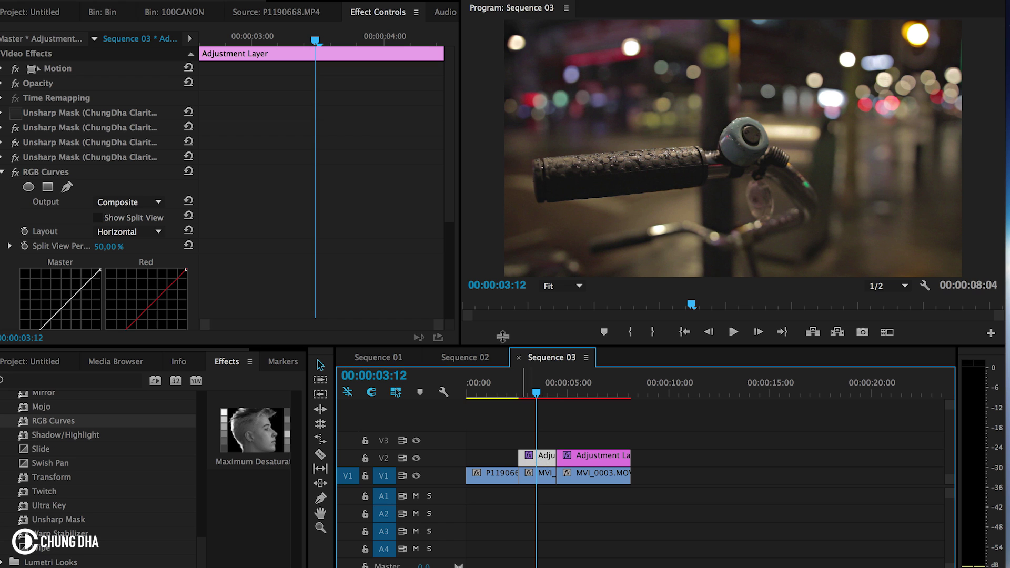
# Step: Raise the midtones of the Master curve on the bicycle clip's adjustment layer and pull its black point slightly inward
pyautogui.moveTo(536, 393); pyautogui.dragTo(529, 392)
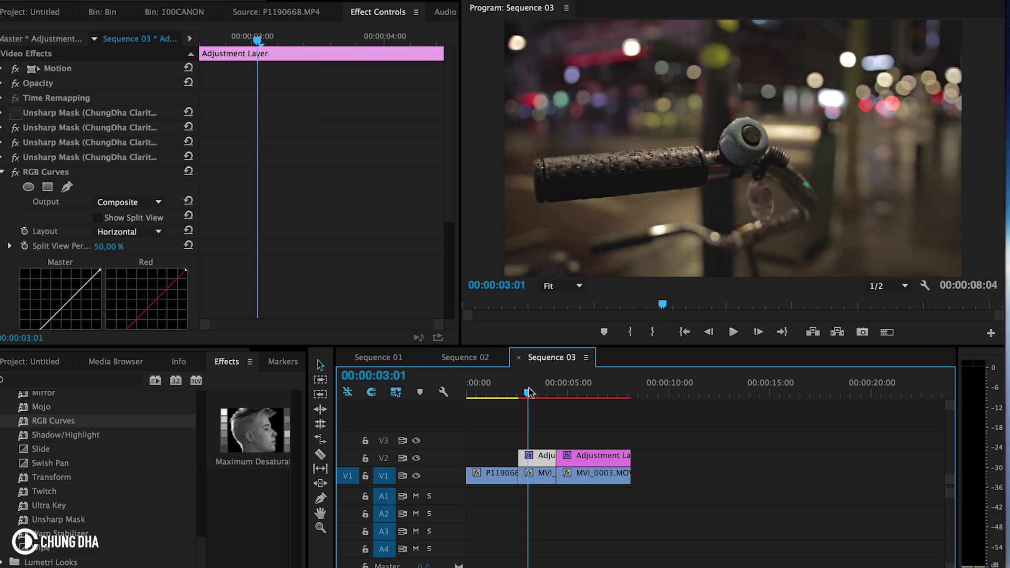
pyautogui.scroll(-5, 293, 191)
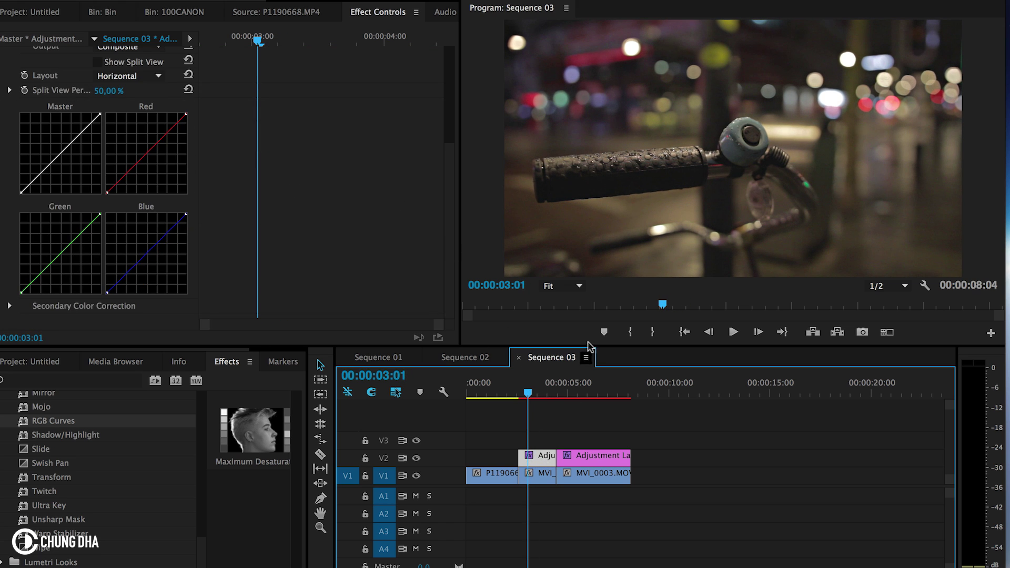
pyautogui.click(536, 479)
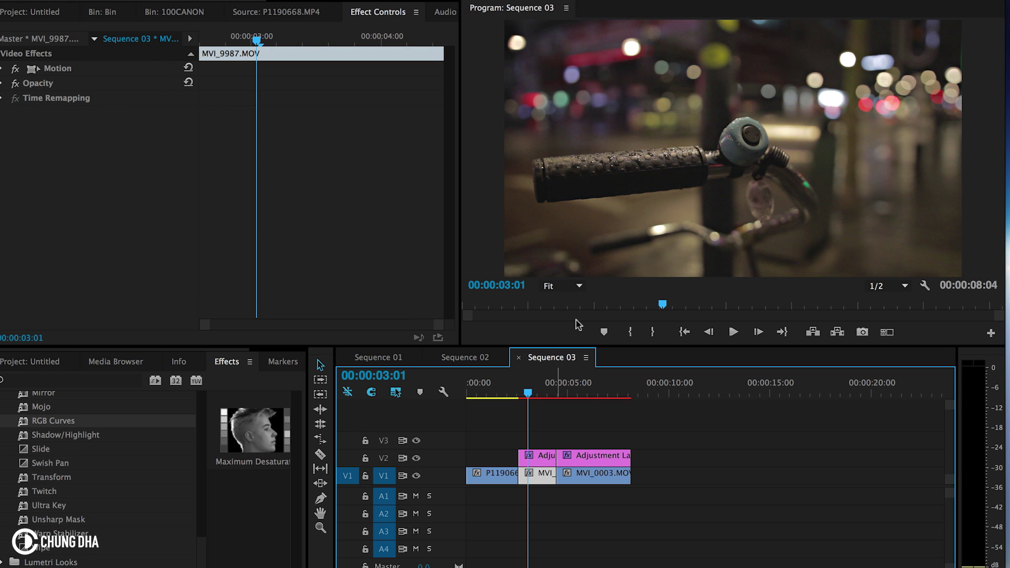
pyautogui.click(537, 461)
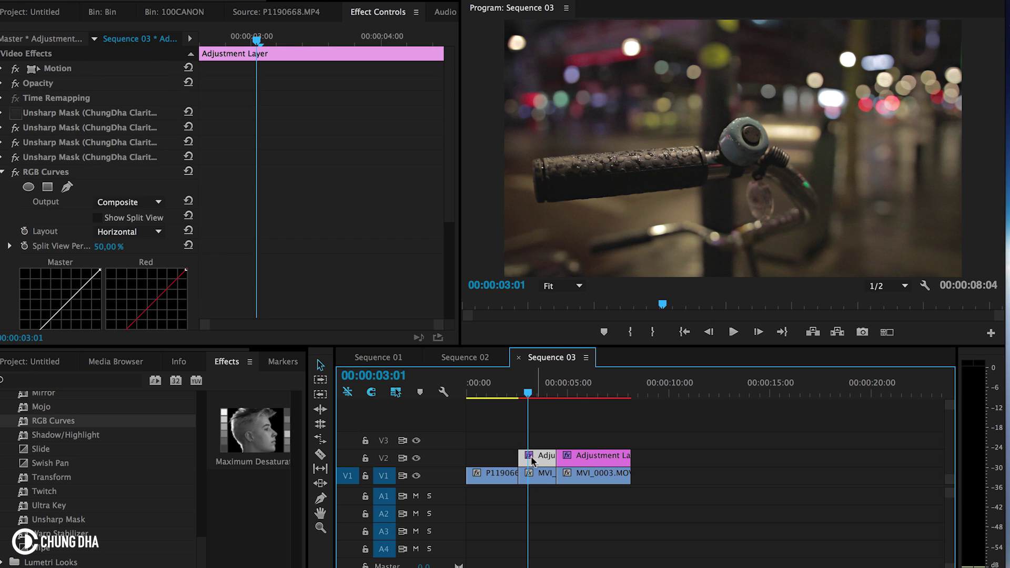
pyautogui.scroll(-5, 345, 188)
pyautogui.moveTo(59, 160); pyautogui.dragTo(54, 153)
pyautogui.moveTo(21, 190); pyautogui.dragTo(12, 194)
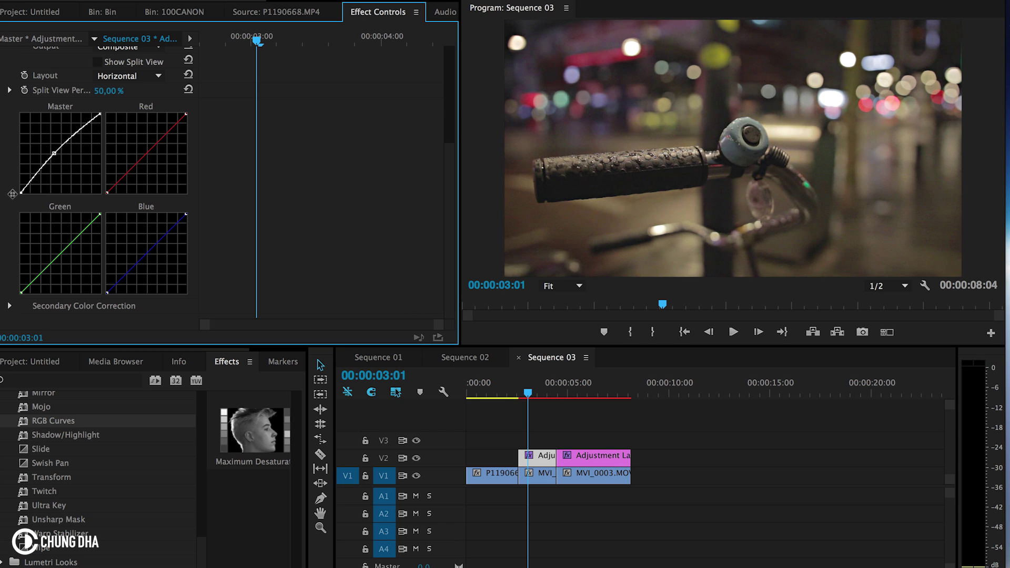
pyautogui.moveTo(54, 153); pyautogui.dragTo(60, 147)
pyautogui.moveTo(22, 192); pyautogui.dragTo(23, 191)
pyautogui.moveTo(61, 147); pyautogui.dragTo(60, 148)
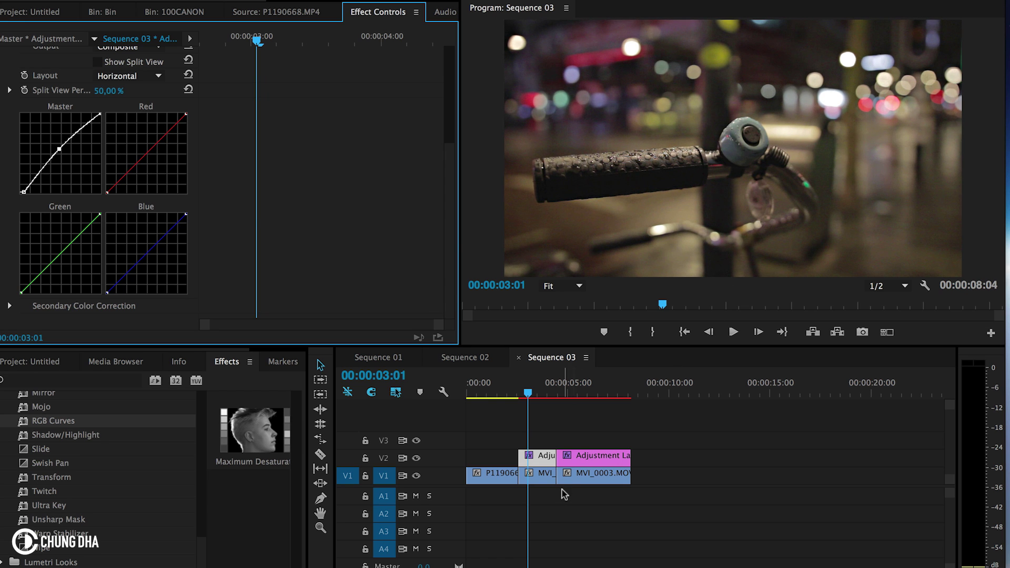
# Step: Add RGB Curves below Fast Color Corrector on the window clip's adjustment layer, previewing a frame at 00:00:05:20
pyautogui.click(580, 453)
pyautogui.click(568, 386)
pyautogui.moveTo(573, 387); pyautogui.dragTo(585, 389)
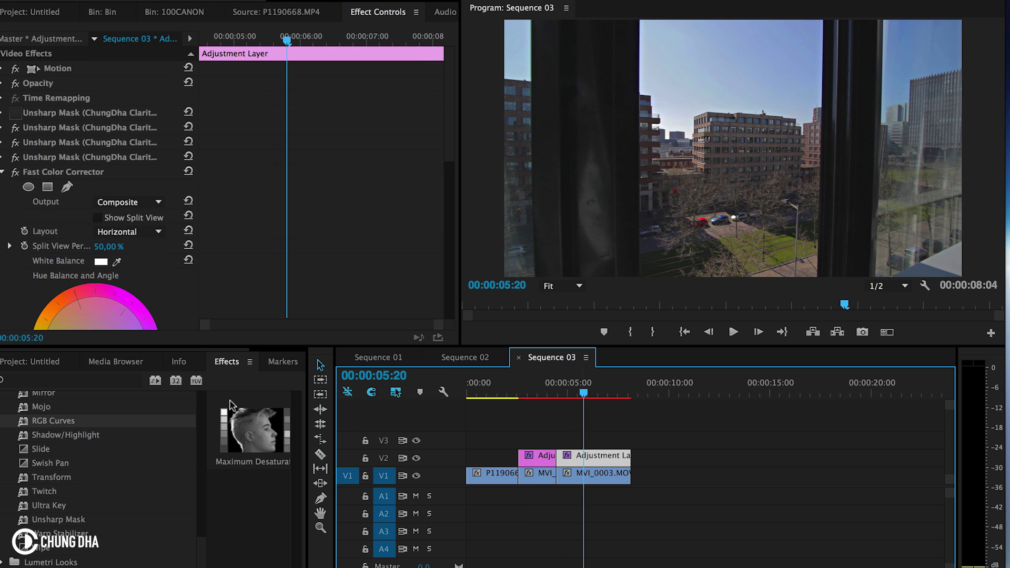
pyautogui.click(2, 172)
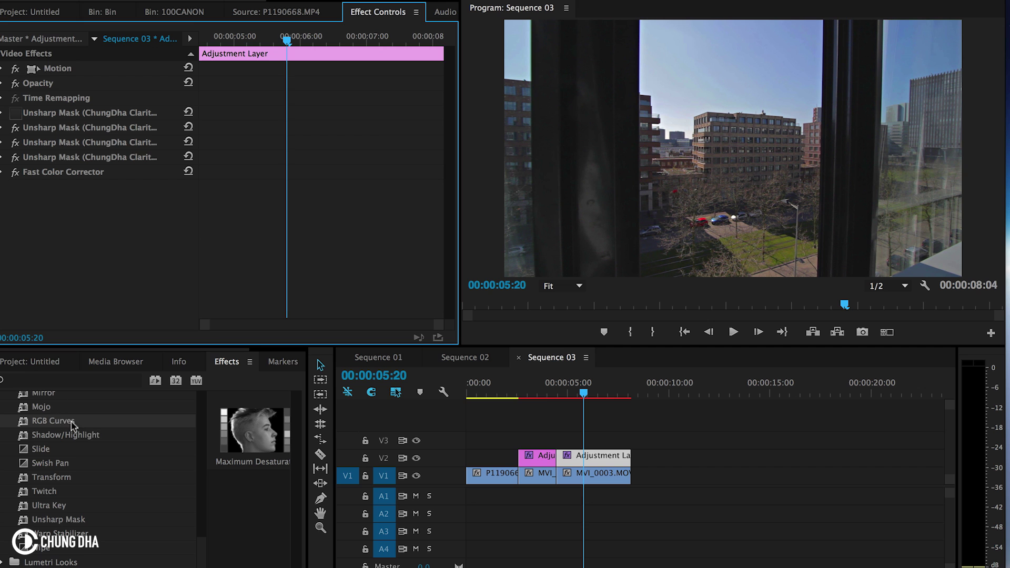
pyautogui.moveTo(65, 420); pyautogui.dragTo(97, 278)
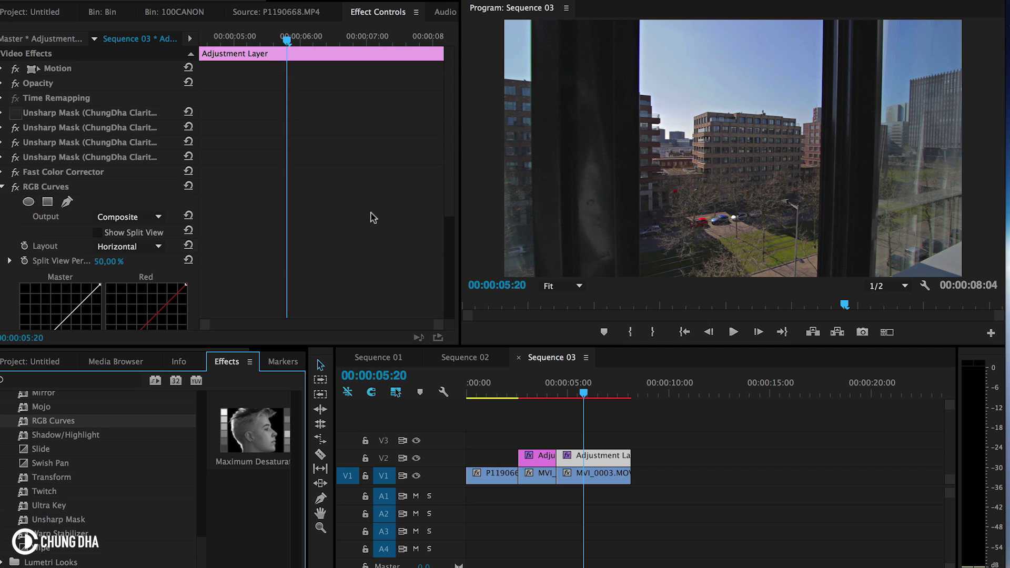
# Step: Pull the Master curve's black point inward and raise its midtones on the window clip's adjustment layer
pyautogui.scroll(-5, 378, 213)
pyautogui.moveTo(21, 190); pyautogui.dragTo(26, 192)
pyautogui.moveTo(65, 152); pyautogui.dragTo(60, 150)
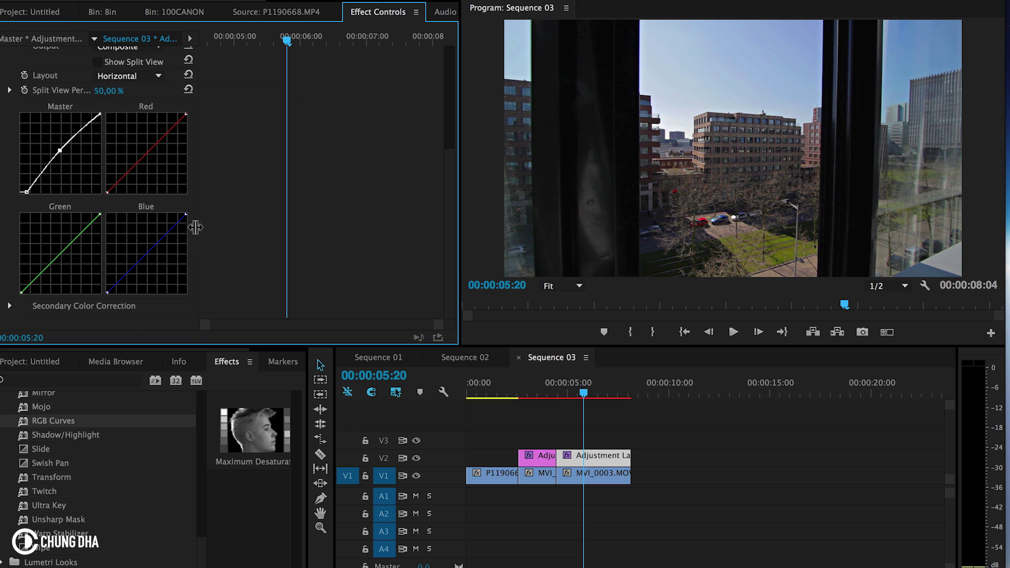
# Step: Lower the midpoint of the Blue curve slightly and pull its white point inward to boost blue highlights
pyautogui.click(148, 255)
pyautogui.moveTo(148, 256); pyautogui.dragTo(146, 253)
pyautogui.moveTo(185, 214); pyautogui.dragTo(180, 213)
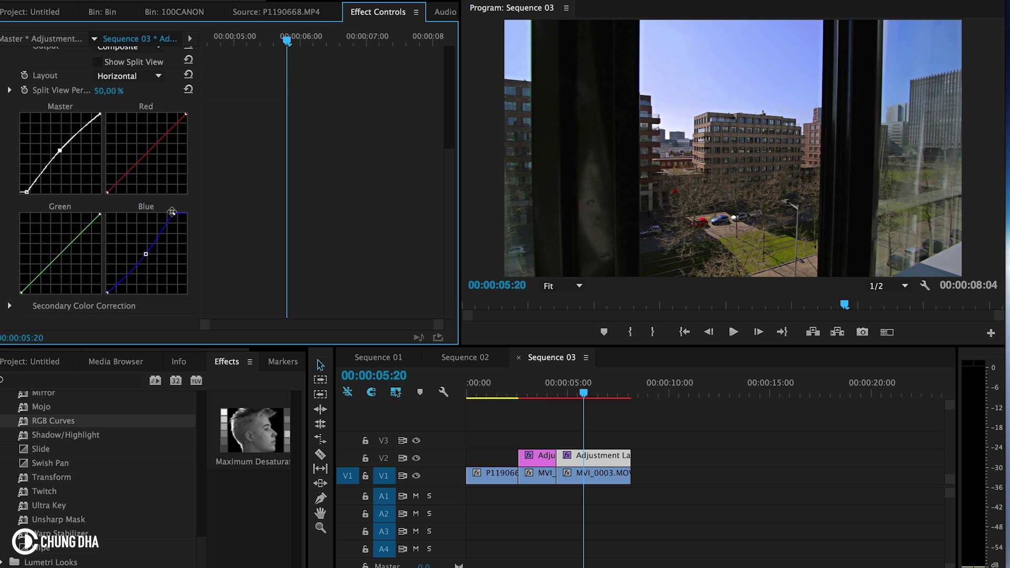
pyautogui.moveTo(171, 212)
pyautogui.mouseDown()
pyautogui.moveTo(197, 211)
pyautogui.moveTo(163, 232)
pyautogui.moveTo(189, 211)
pyautogui.moveTo(175, 210)
pyautogui.mouseUp()
# Step: Toggle the RGB Curves effect off and on repeatedly to compare the window clip with and without the curve grade
pyautogui.moveTo(450, 250); pyautogui.dragTo(447, 151)
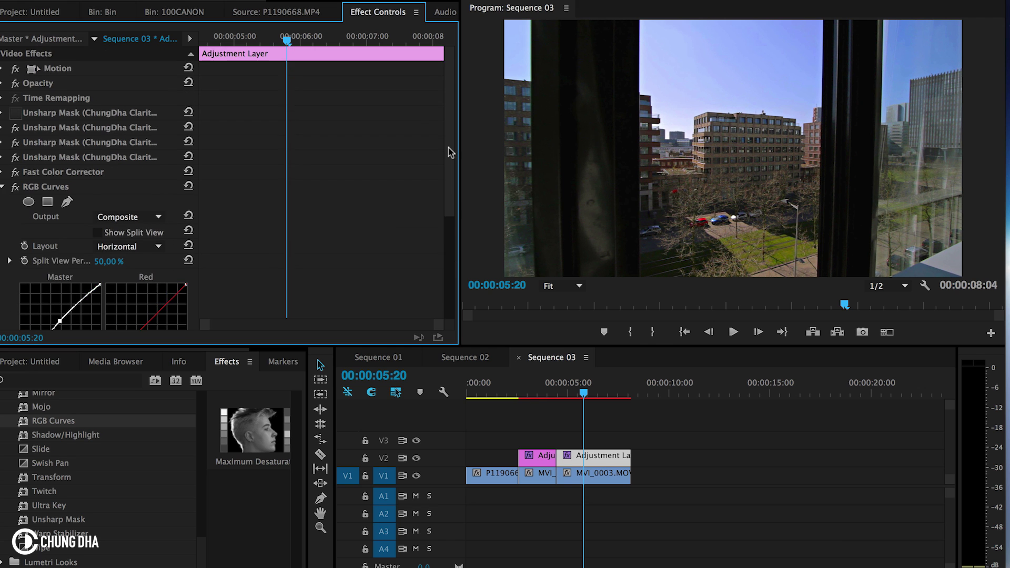
pyautogui.click(16, 187)
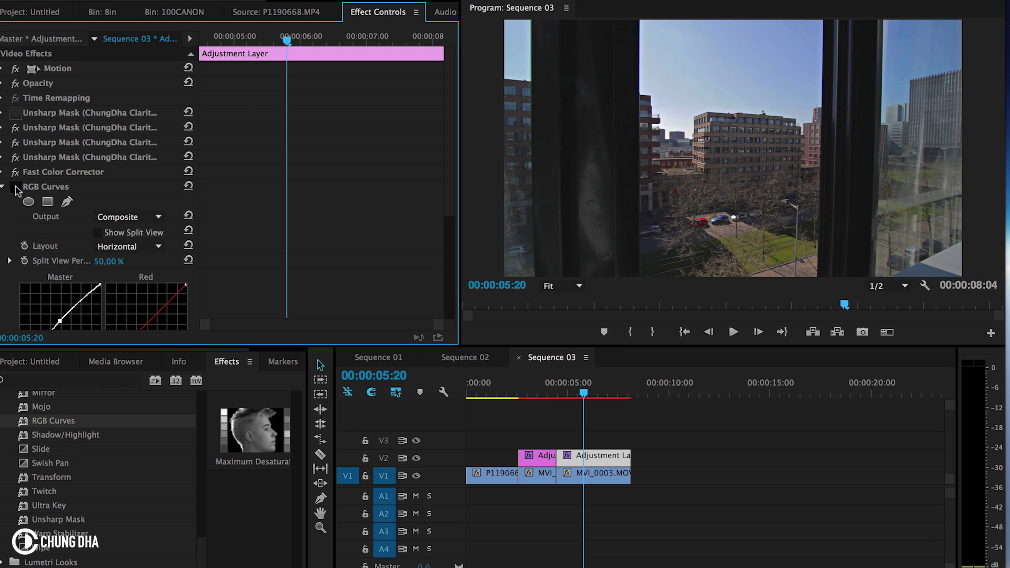
pyautogui.click(16, 187)
pyautogui.click(17, 187)
pyautogui.click(16, 187)
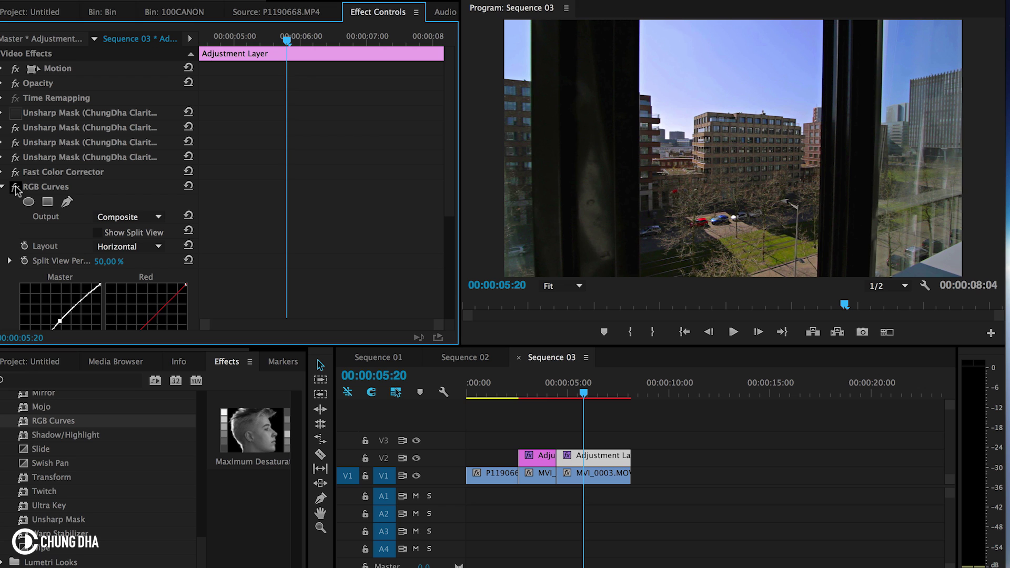
pyautogui.click(16, 187)
pyautogui.click(16, 187)
# Step: Add a control point in the shadows of the window clip's Blue curve, between the black point and the midpoint
pyautogui.moveTo(447, 204); pyautogui.dragTo(453, 329)
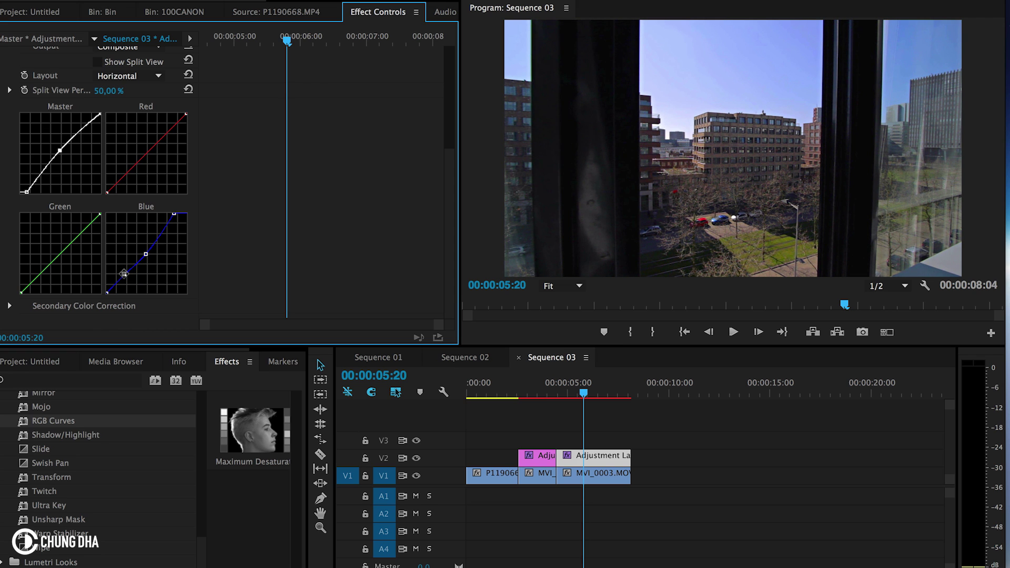
pyautogui.click(124, 274)
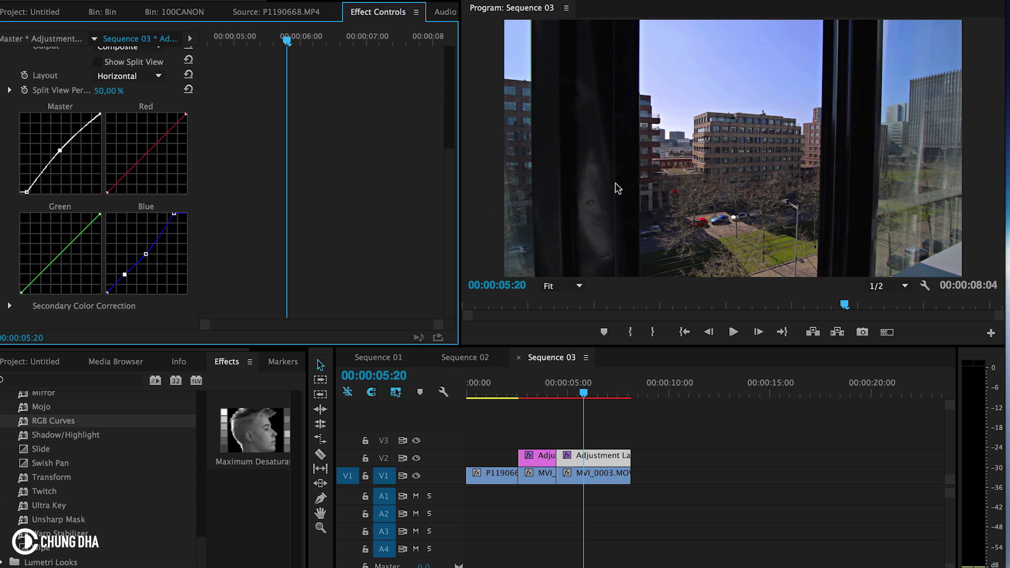
# Step: Compare the graded and ungraded halves of the bicycle clip and the window clip, ending at 00:00:05:14 with the preview zoom set to Fit
pyautogui.moveTo(523, 392); pyautogui.dragTo(545, 400)
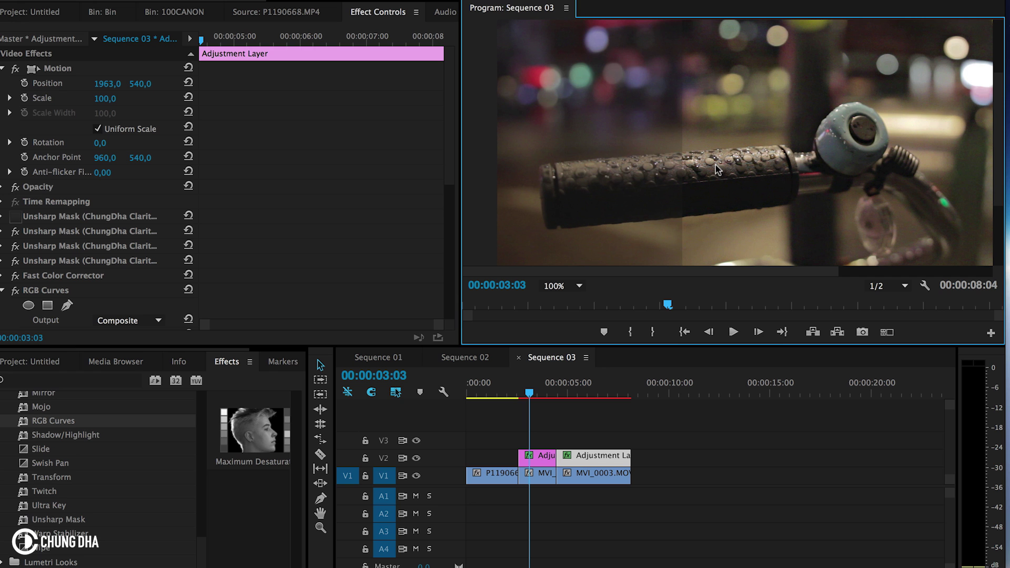
pyautogui.click(561, 395)
pyautogui.moveTo(562, 397); pyautogui.dragTo(580, 397)
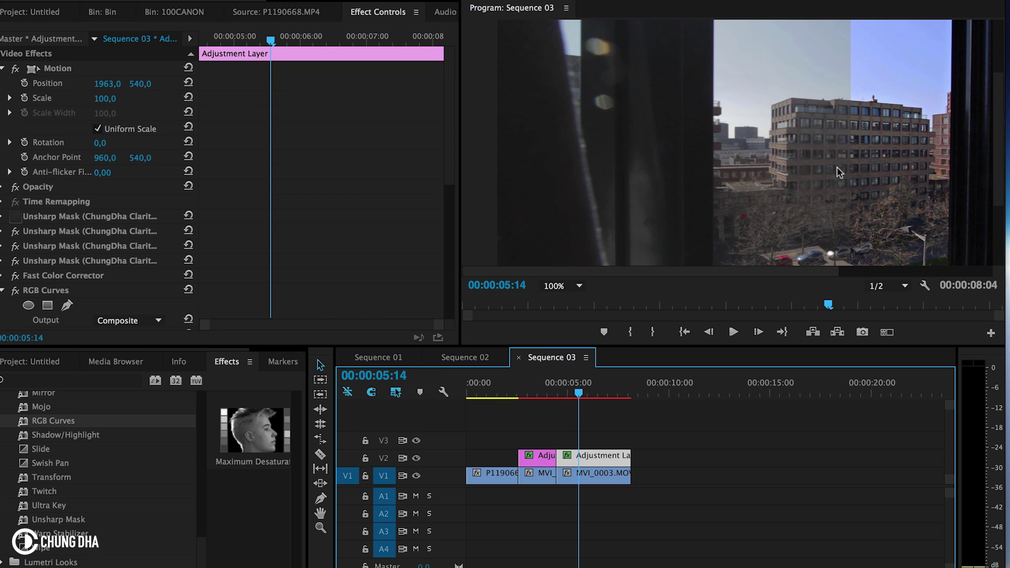
pyautogui.click(573, 285)
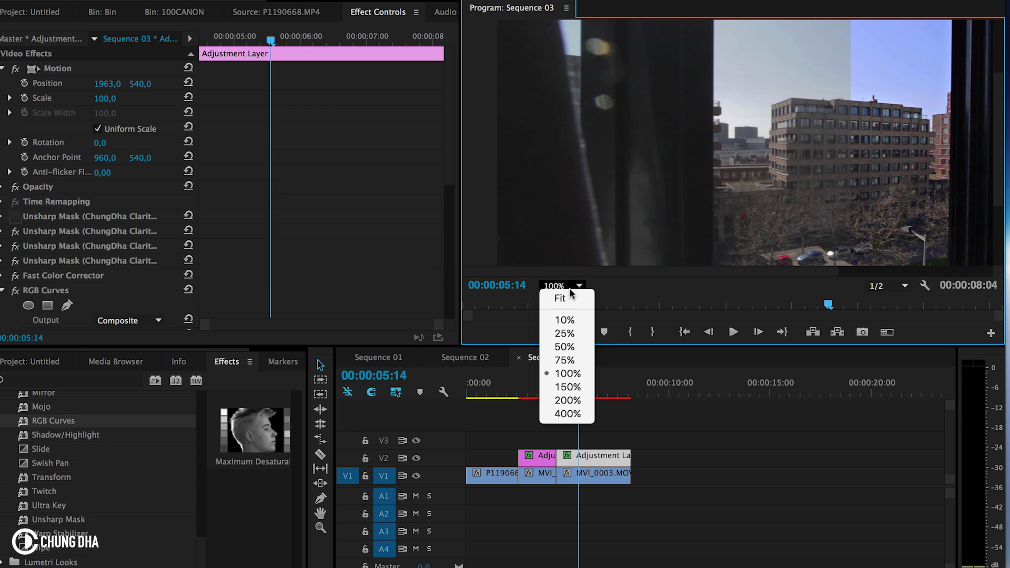
pyautogui.click(564, 299)
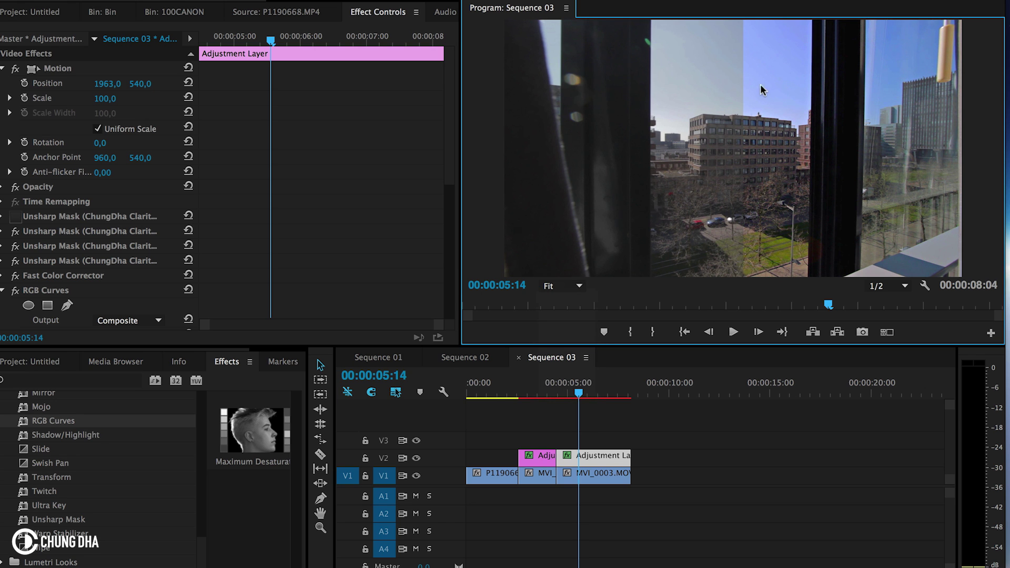